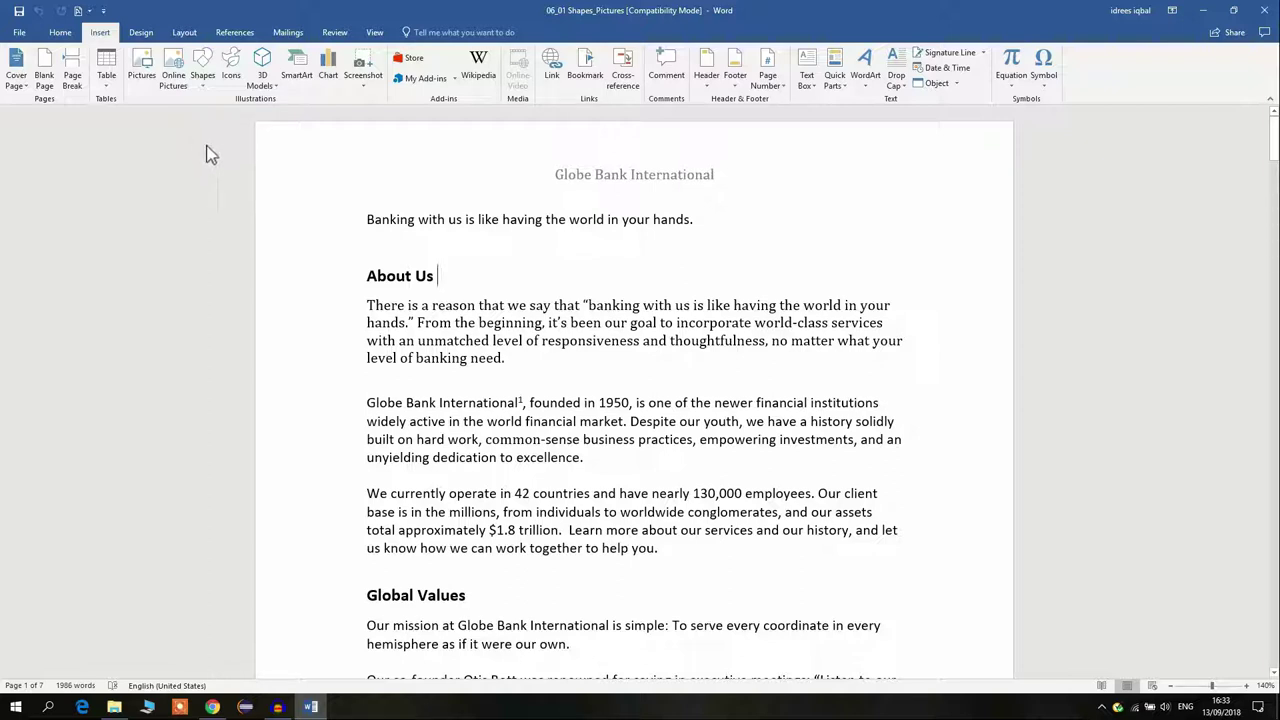
Step: Insert the Bank Logo picture into the page header
{"action": "left_click", "coordinate": [141, 76]}
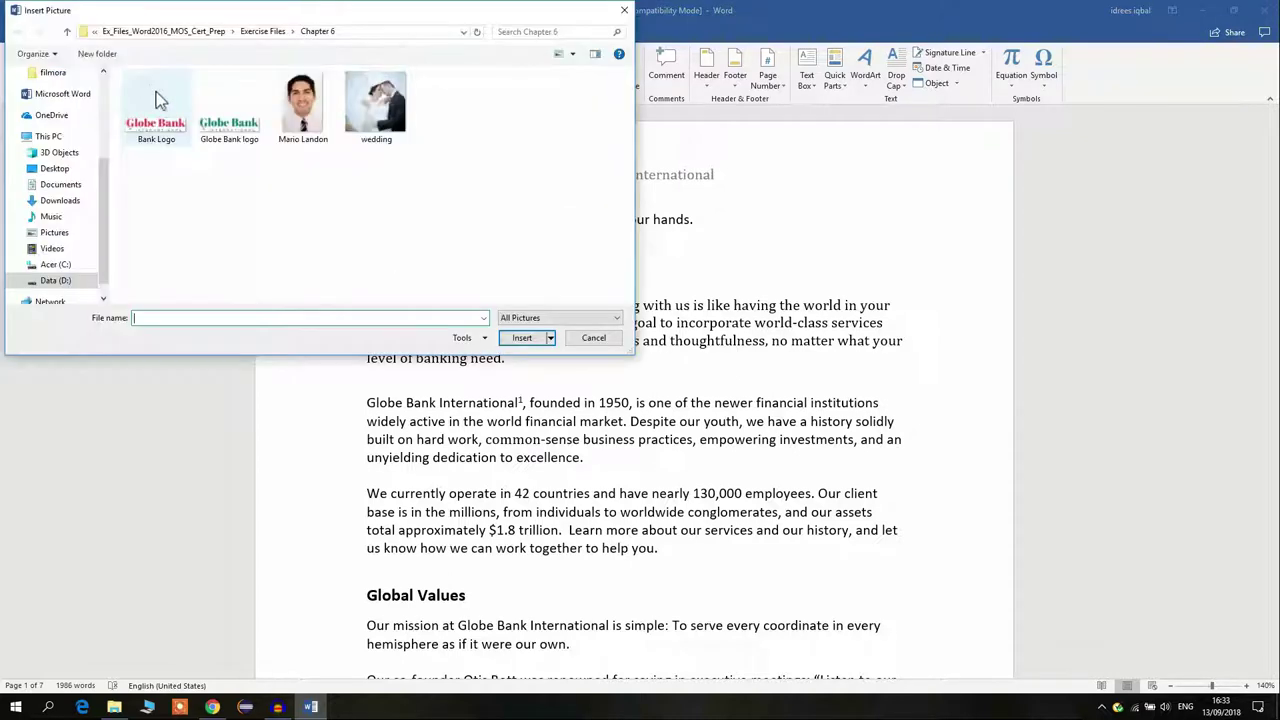
{"action": "left_click", "coordinate": [585, 341]}
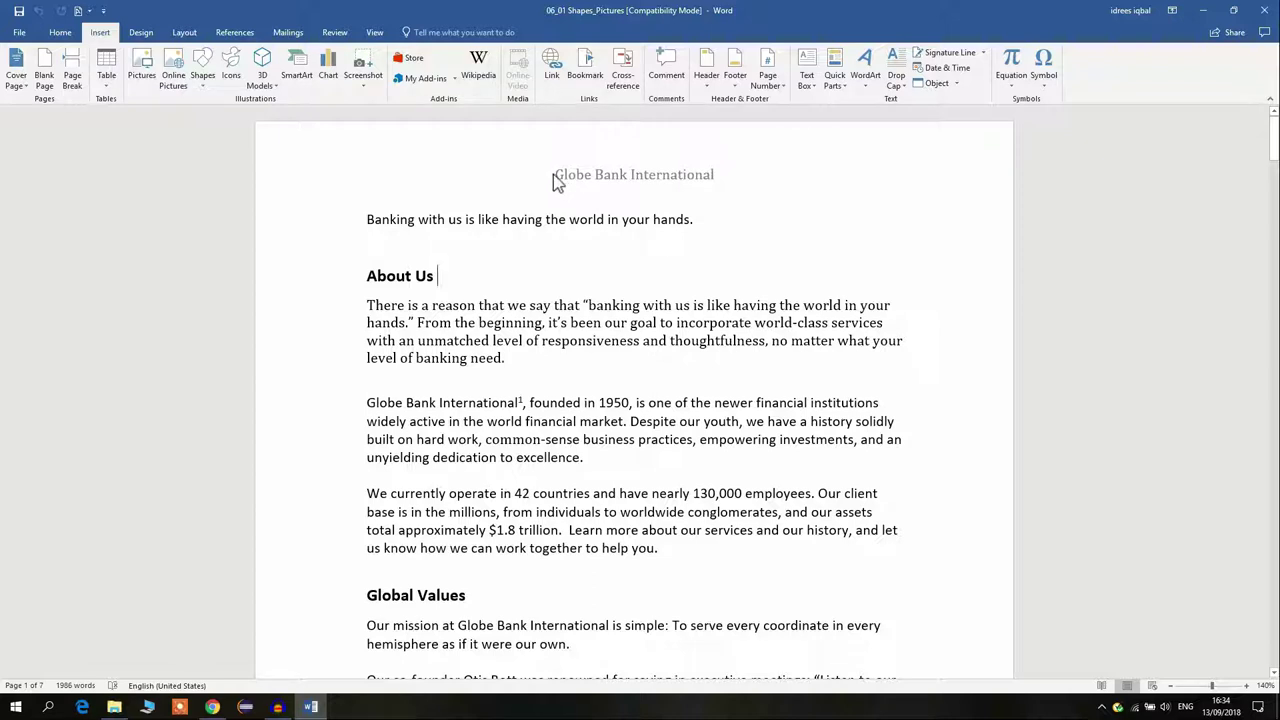
{"action": "double_click", "coordinate": [553, 174]}
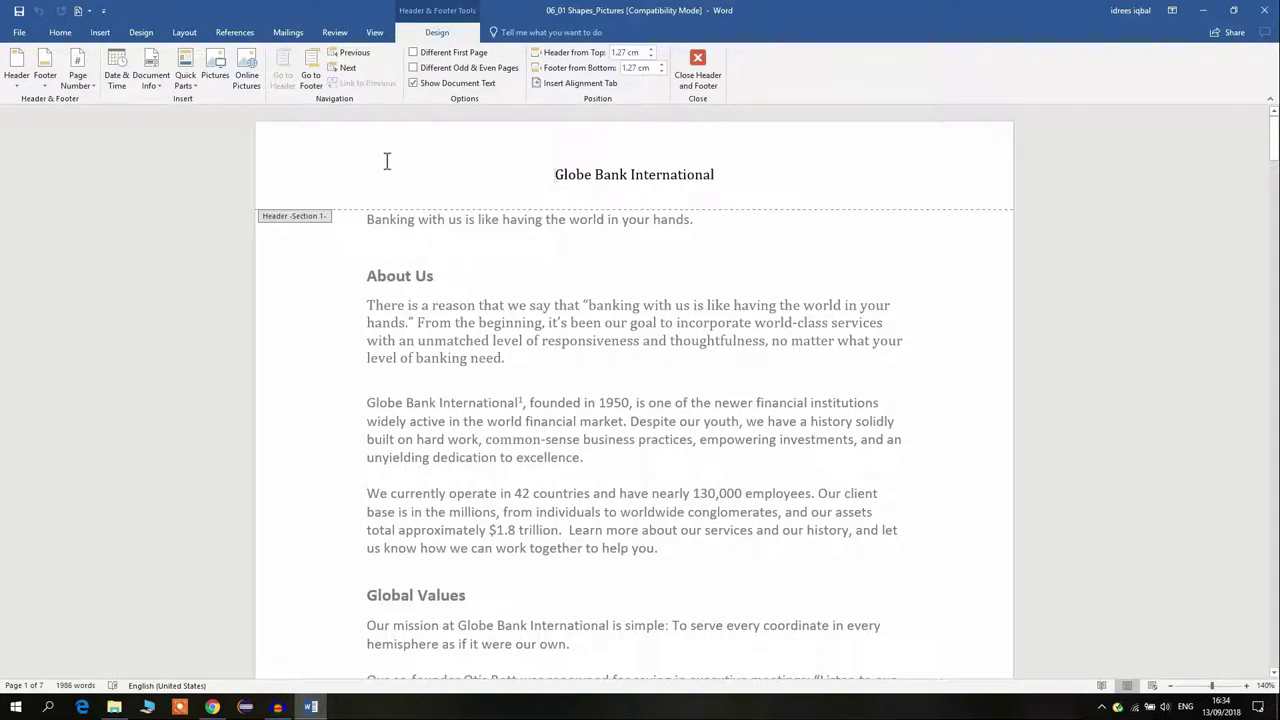
{"action": "left_click", "coordinate": [108, 33]}
{"action": "left_click", "coordinate": [146, 66]}
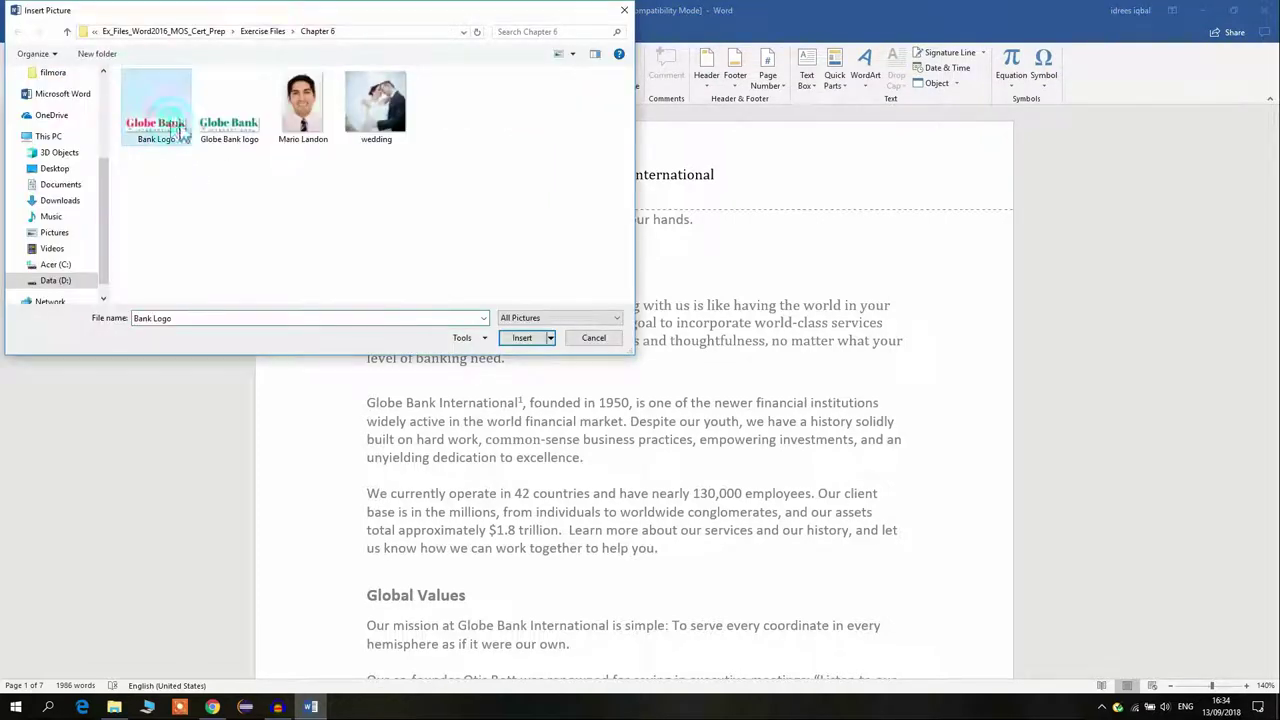
{"action": "left_click", "coordinate": [525, 339]}
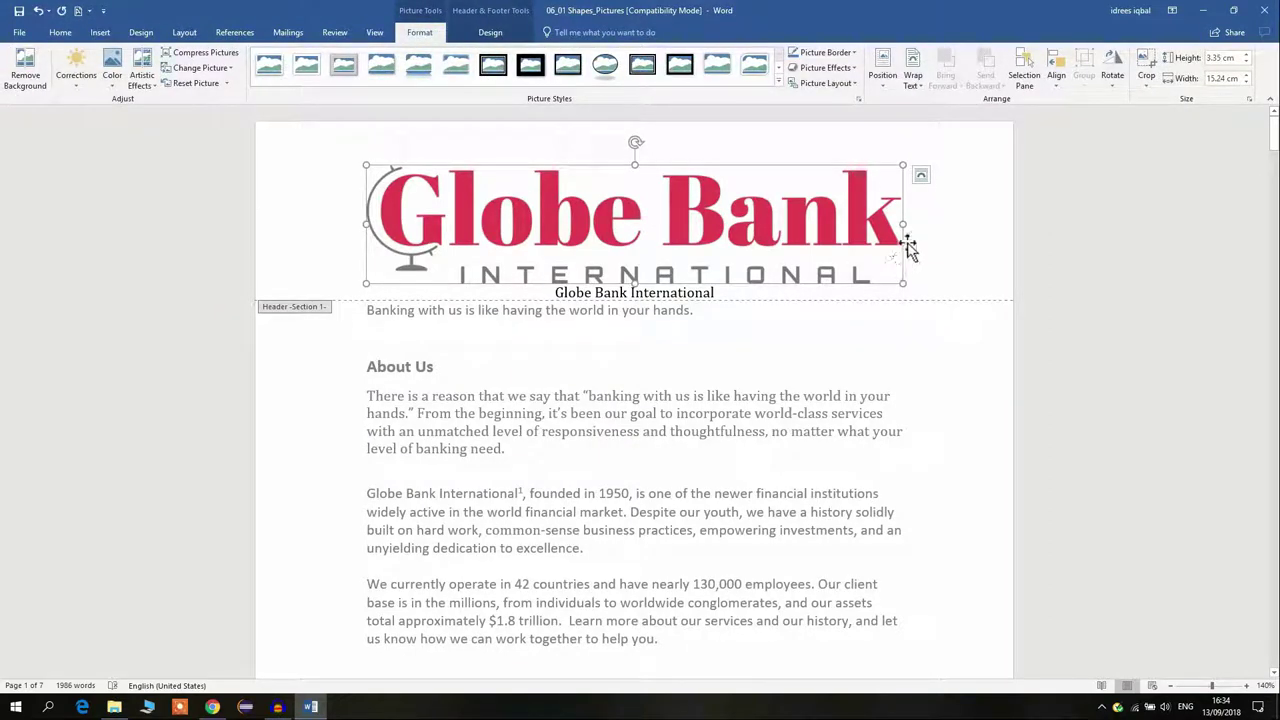
Step: Widen the header logo to about 15.77 cm and return to the body text
{"action": "left_click_drag", "start_coordinate": [903, 224], "coordinate": [909, 224]}
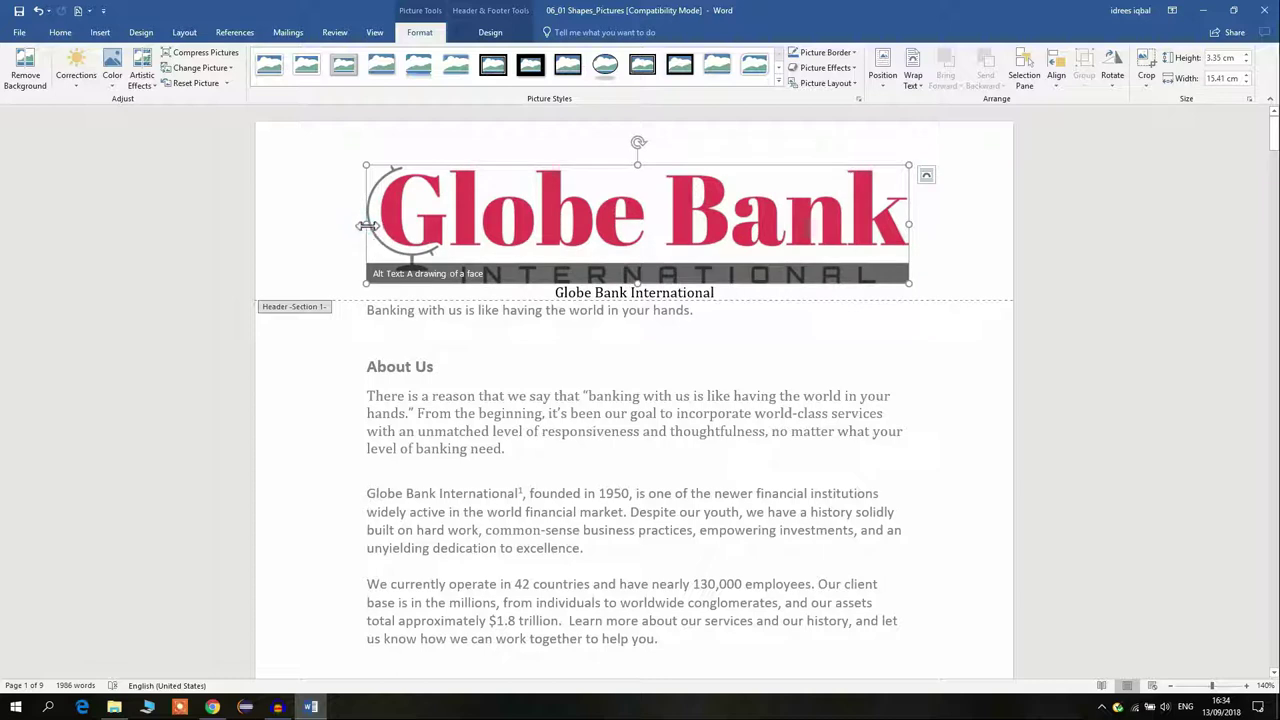
{"action": "left_click_drag", "start_coordinate": [368, 235], "coordinate": [354, 234]}
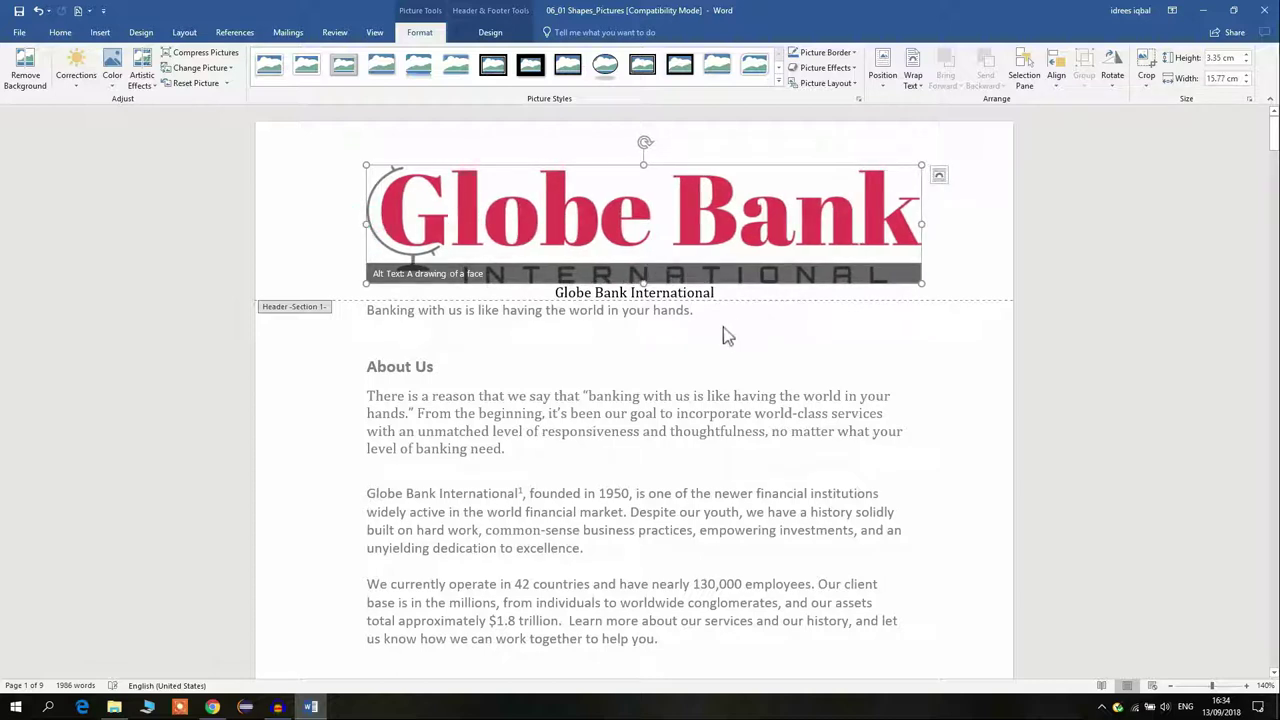
{"action": "left_click", "coordinate": [661, 408]}
{"action": "double_click", "coordinate": [590, 380]}
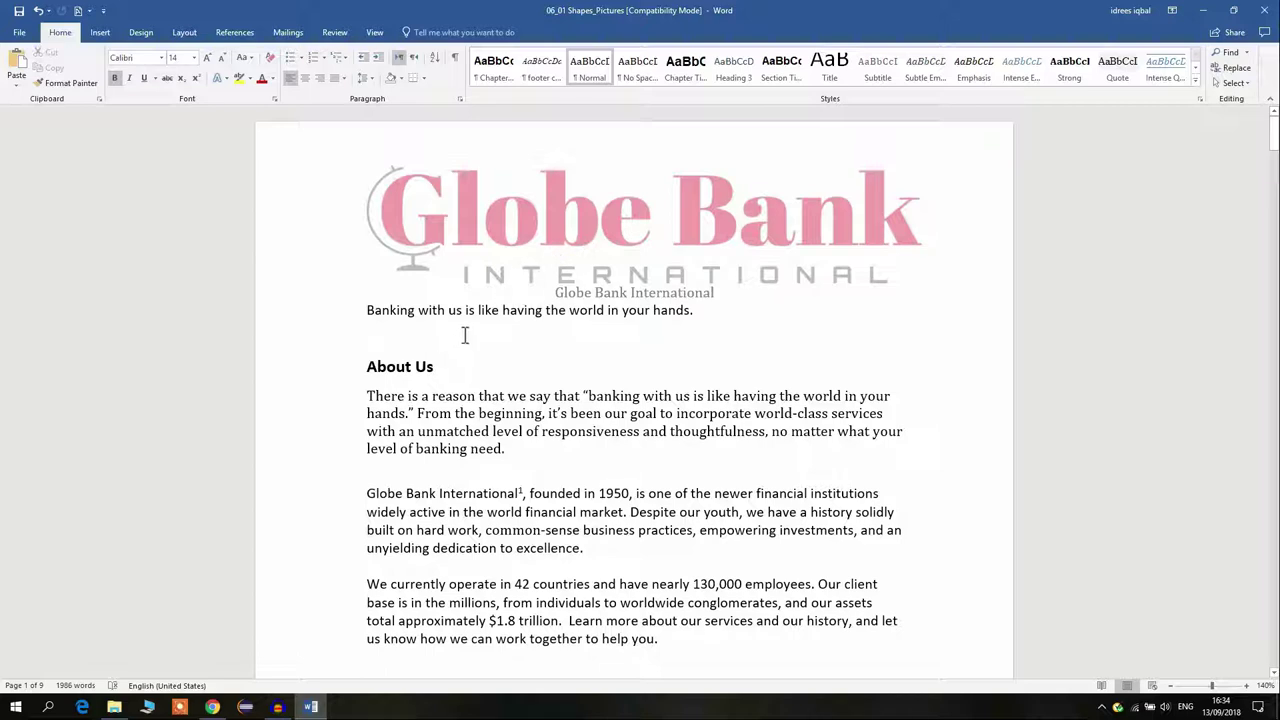
Step: Scroll down to the Global Values section with the Insert features showing
{"action": "scroll", "coordinate": [462, 348], "scroll_direction": "down", "scroll_amount": 2}
{"action": "scroll", "coordinate": [462, 340], "scroll_direction": "down", "scroll_amount": 2}
{"action": "scroll", "coordinate": [462, 333], "scroll_direction": "down", "scroll_amount": 2}
{"action": "scroll", "coordinate": [440, 350], "scroll_direction": "down", "scroll_amount": 2}
{"action": "scroll", "coordinate": [460, 408], "scroll_direction": "down", "scroll_amount": 1}
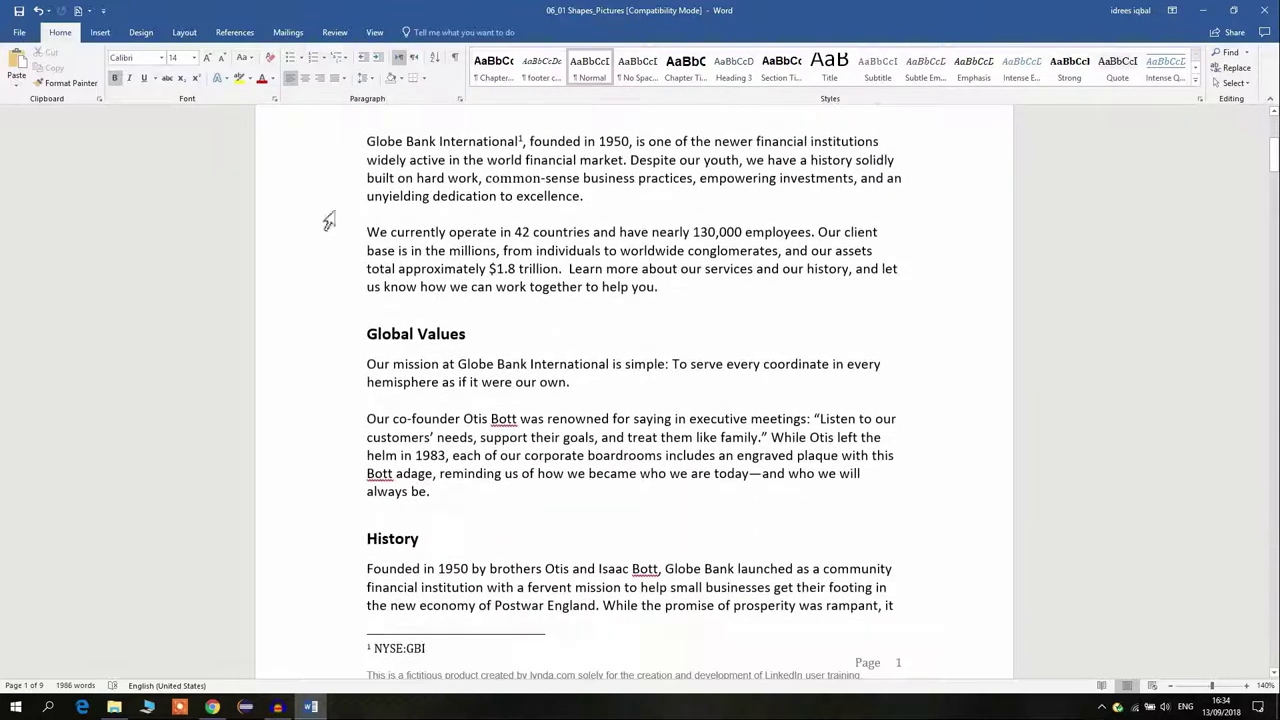
{"action": "left_click", "coordinate": [139, 33]}
{"action": "left_click", "coordinate": [100, 33]}
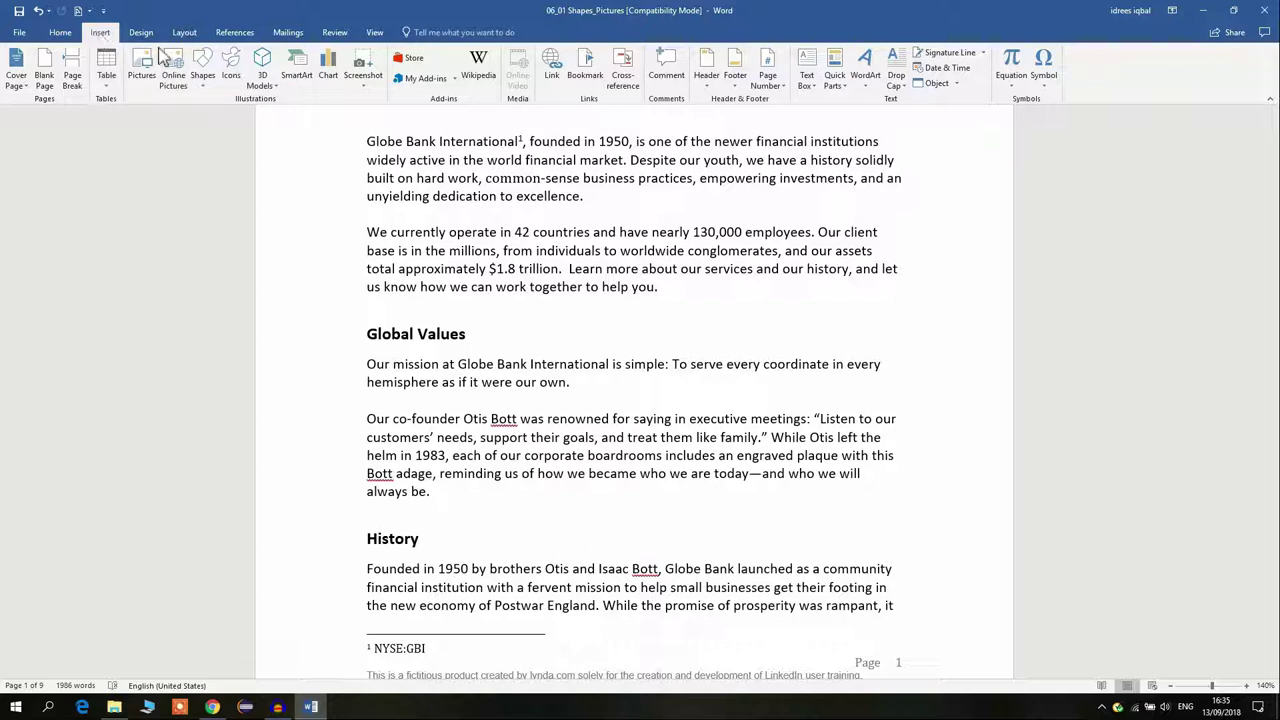
Step: Draw a small Lightning Bolt shape just right of the Global Values heading
{"action": "left_click", "coordinate": [199, 84]}
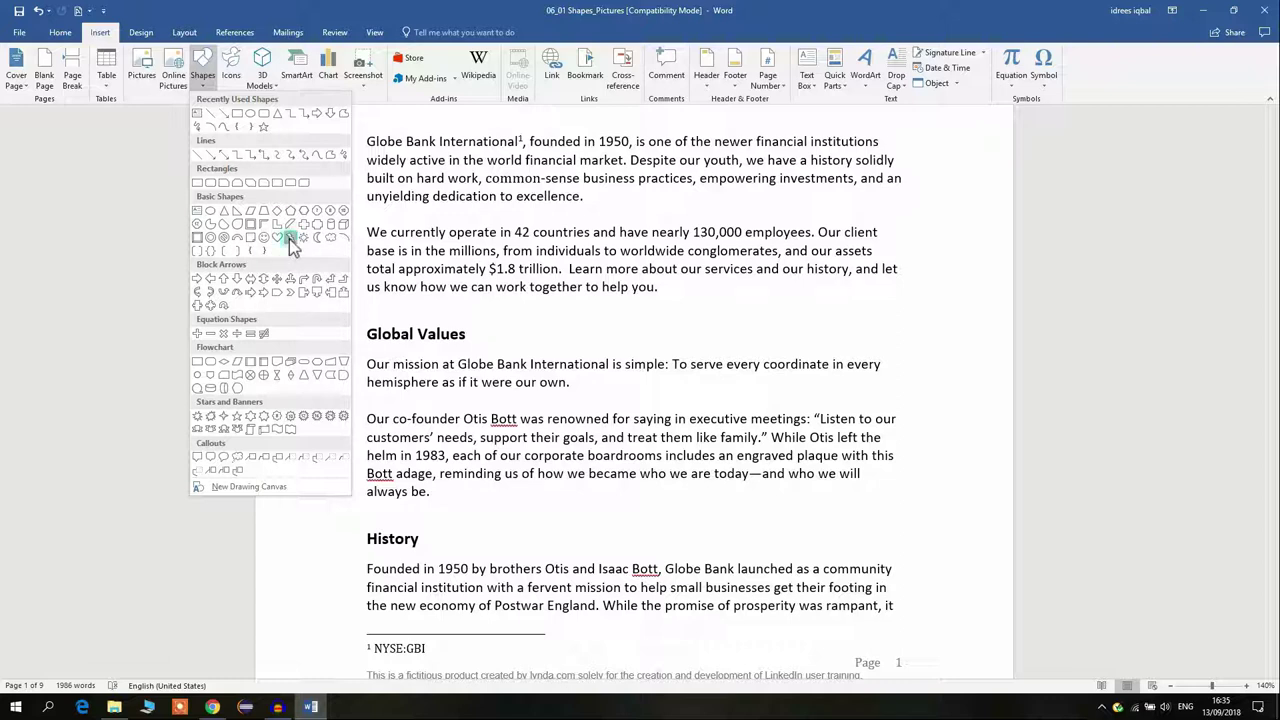
{"action": "left_click", "coordinate": [290, 244]}
{"action": "mouse_move", "coordinate": [481, 327]}
{"action": "left_mouse_down"}
{"action": "mouse_move", "coordinate": [509, 364]}
{"action": "mouse_move", "coordinate": [500, 352]}
{"action": "left_mouse_up"}
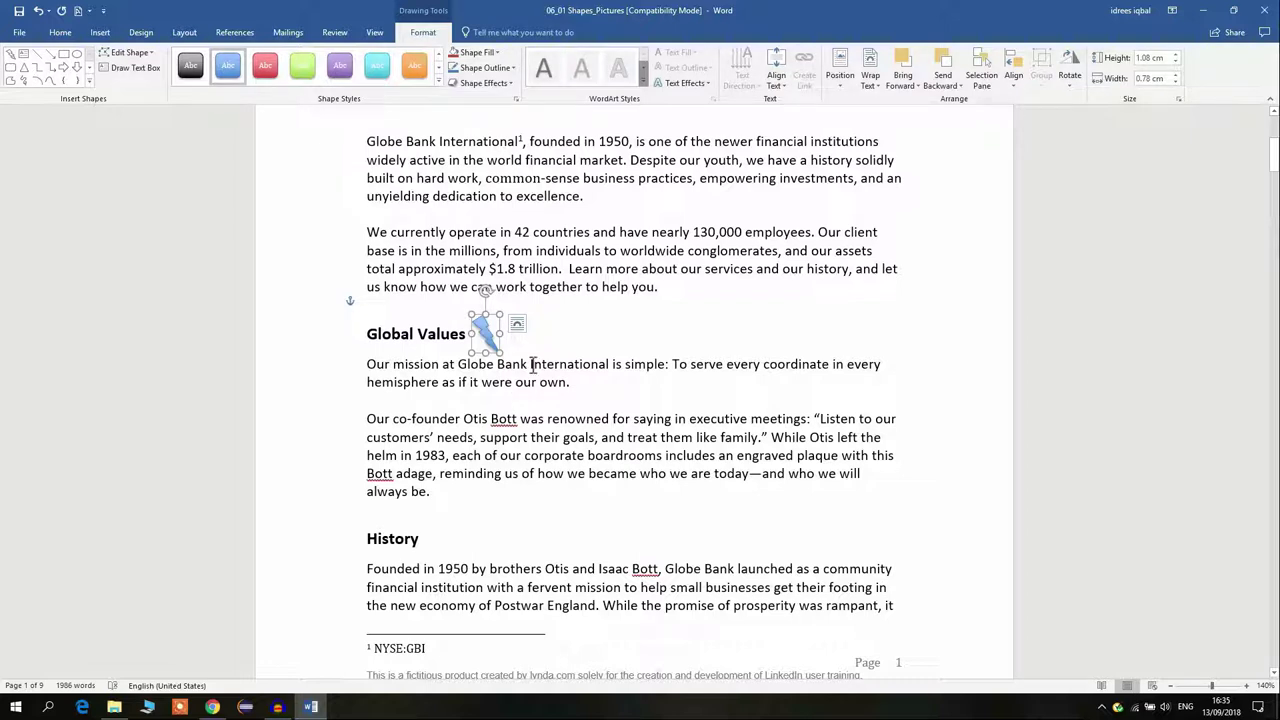
{"action": "left_click", "coordinate": [541, 365]}
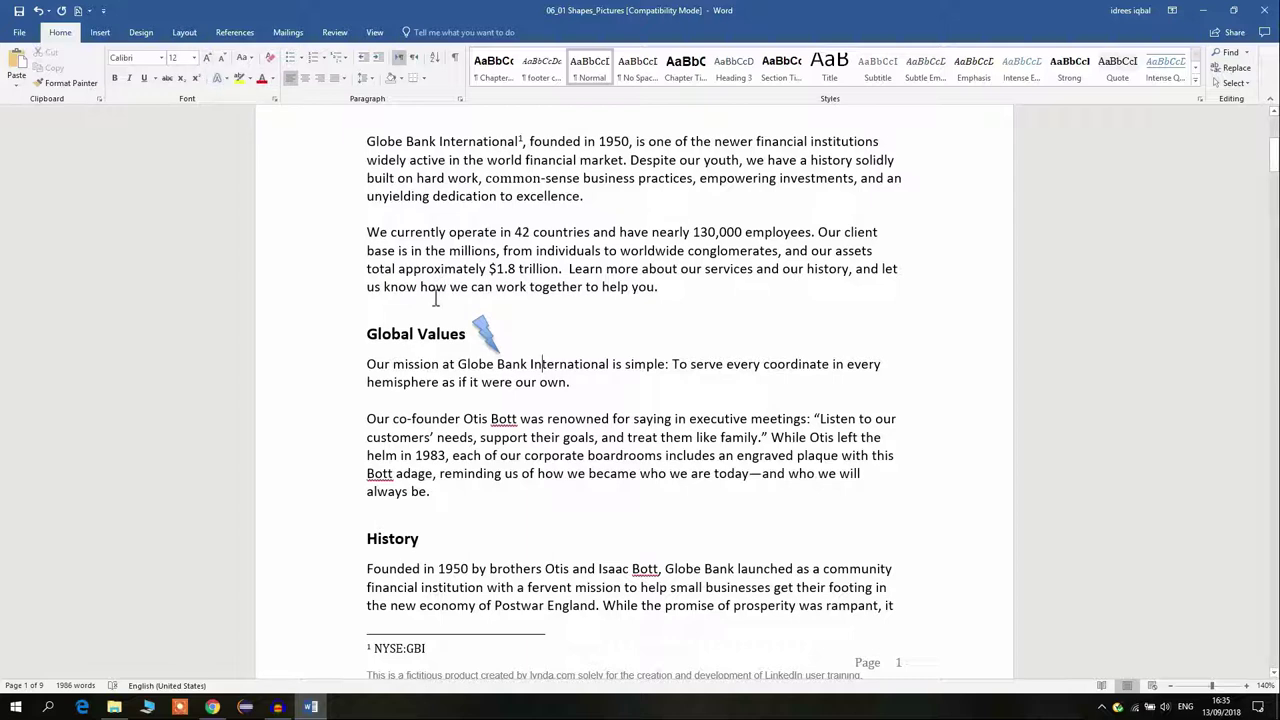
Step: Draw a blue oval about 1.55 × 1.36 cm beside the lightning bolt
{"action": "left_click", "coordinate": [103, 33]}
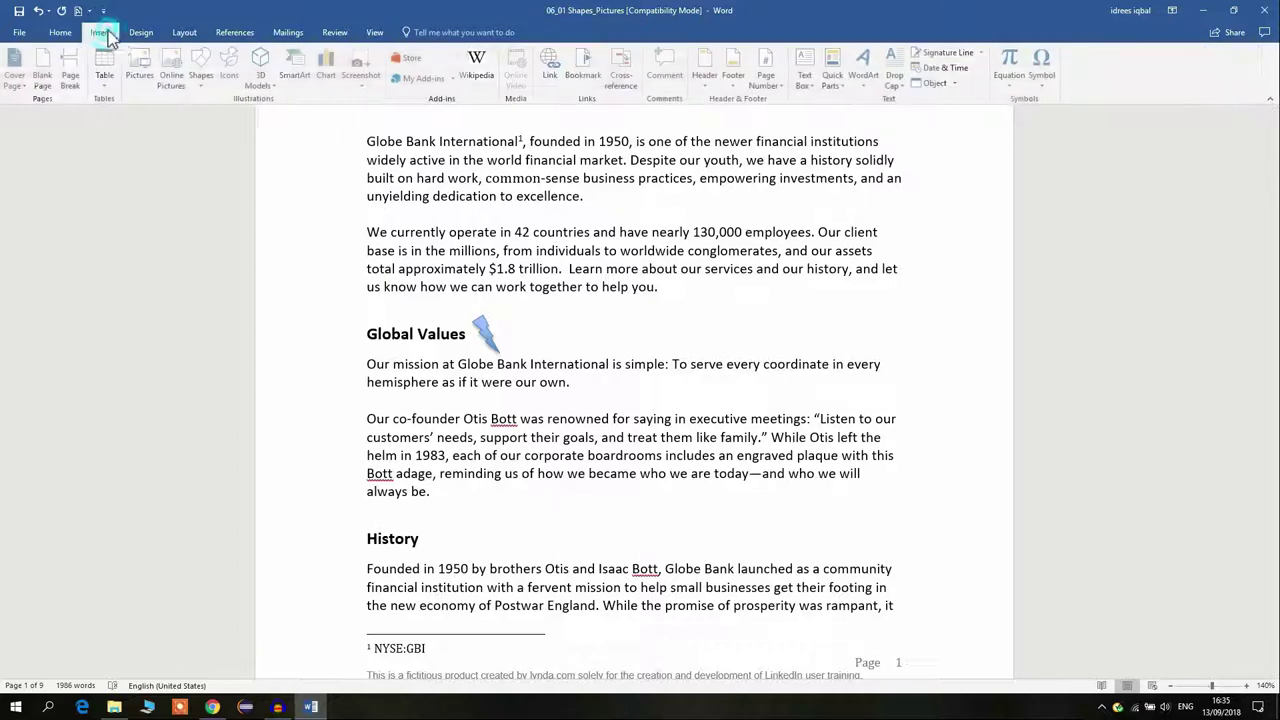
{"action": "left_click", "coordinate": [200, 78]}
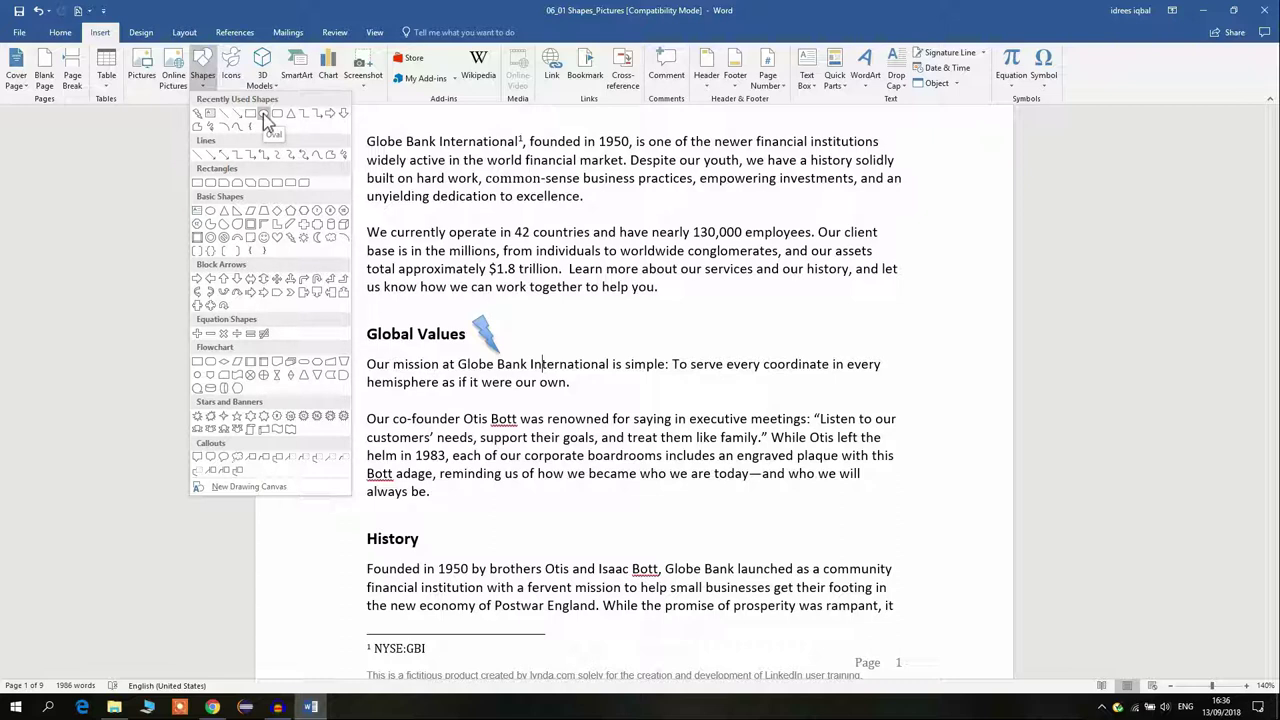
{"action": "left_click", "coordinate": [263, 113]}
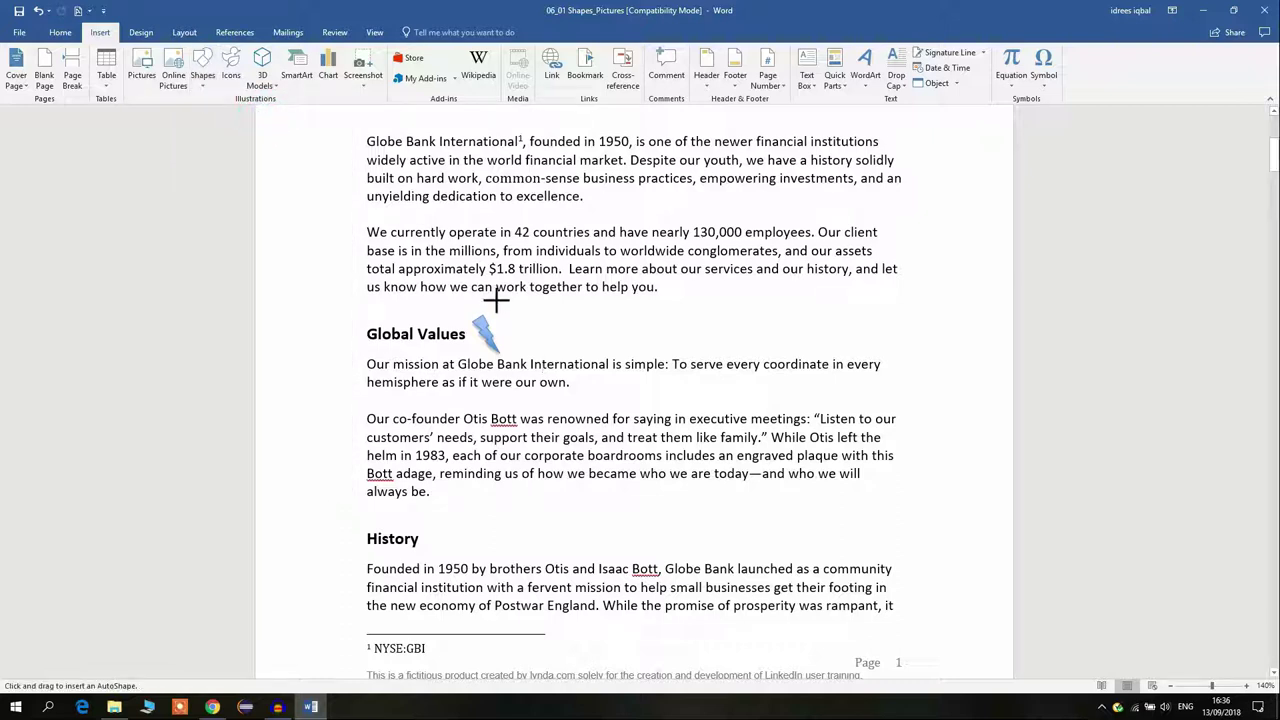
{"action": "mouse_move", "coordinate": [513, 308]}
{"action": "left_mouse_down"}
{"action": "mouse_move", "coordinate": [587, 368]}
{"action": "mouse_move", "coordinate": [562, 355]}
{"action": "left_mouse_up"}
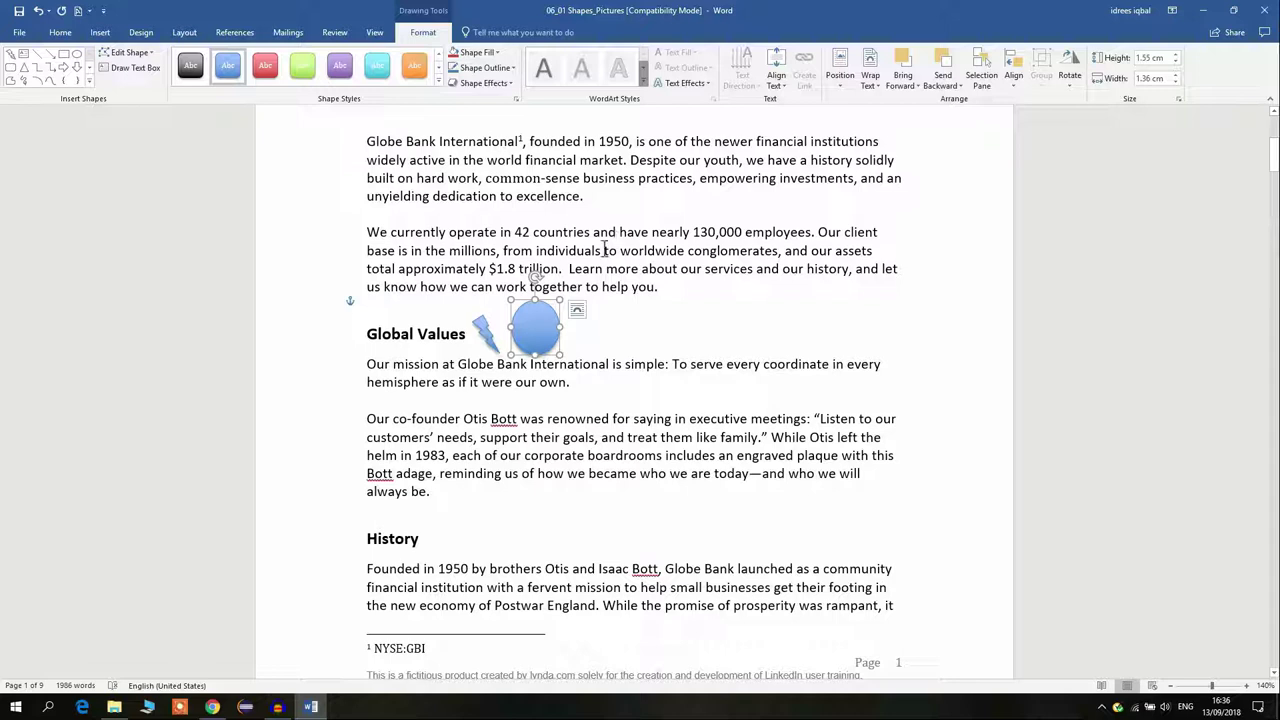
{"action": "left_click", "coordinate": [608, 266]}
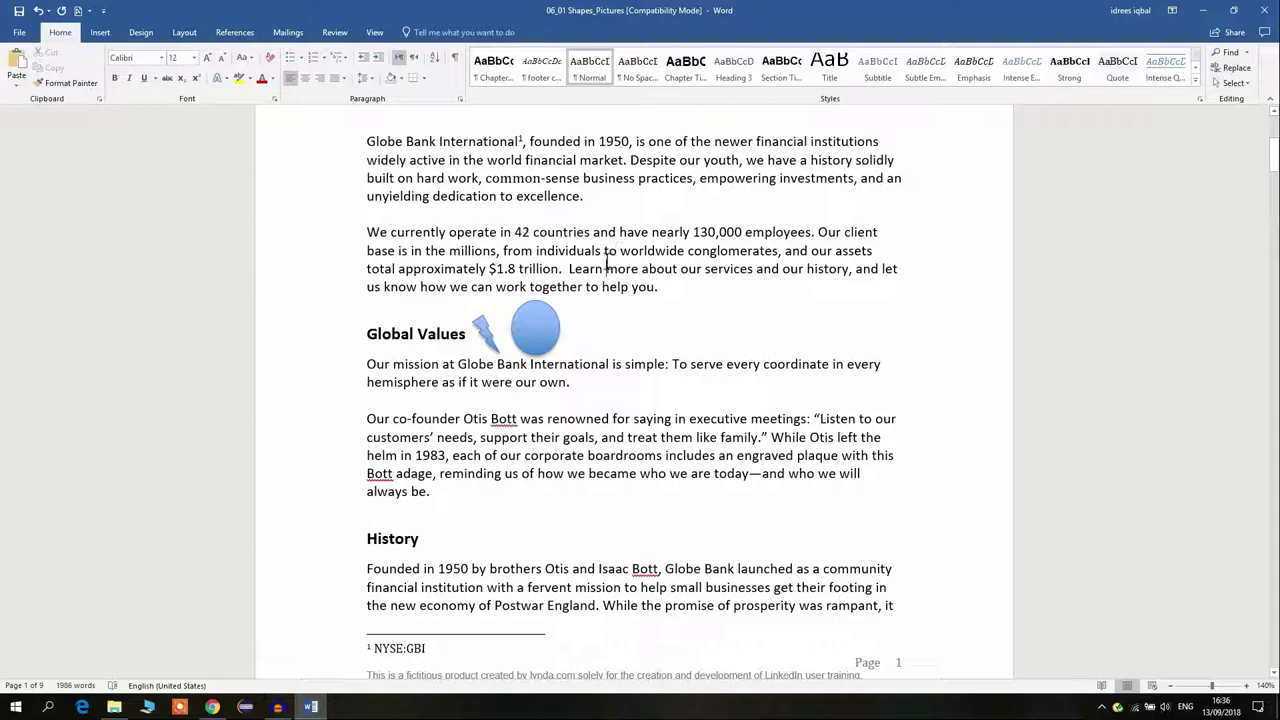
Step: Make the History heading WordArt with white fill, red outline and hard shadow
{"action": "scroll", "coordinate": [597, 290], "scroll_direction": "down", "scroll_amount": 1}
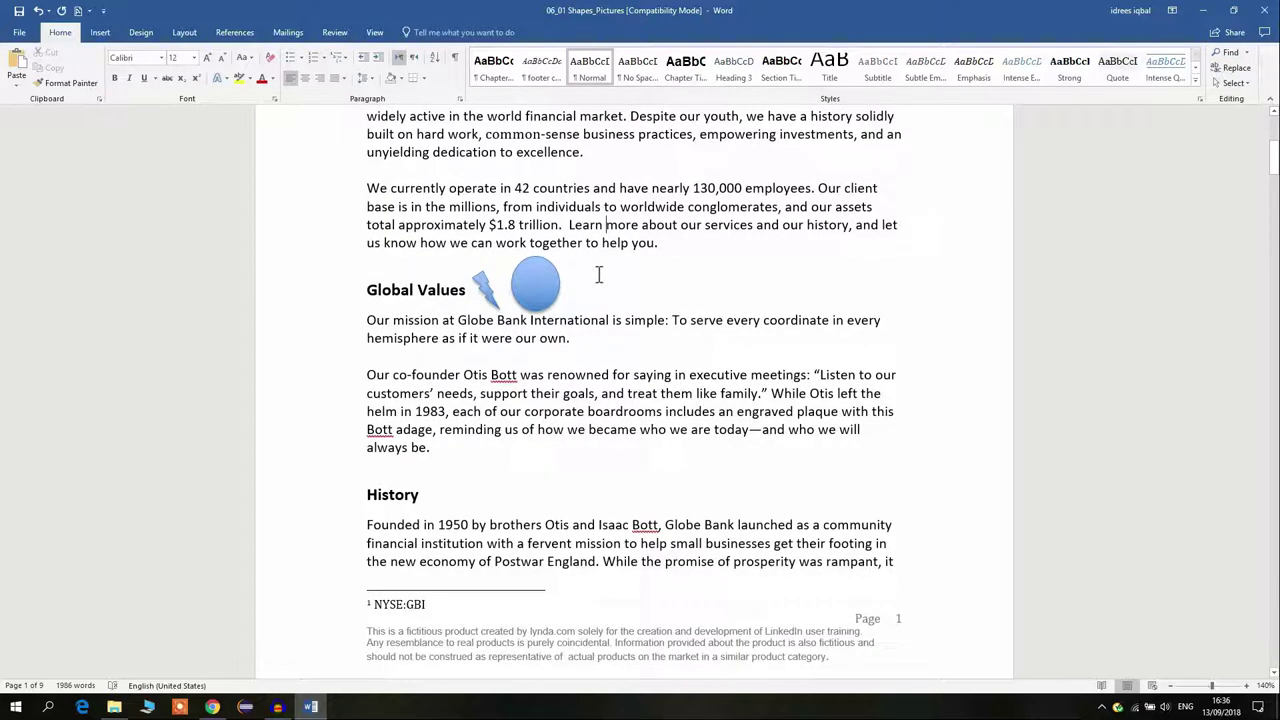
{"action": "scroll", "coordinate": [598, 275], "scroll_direction": "down", "scroll_amount": 1}
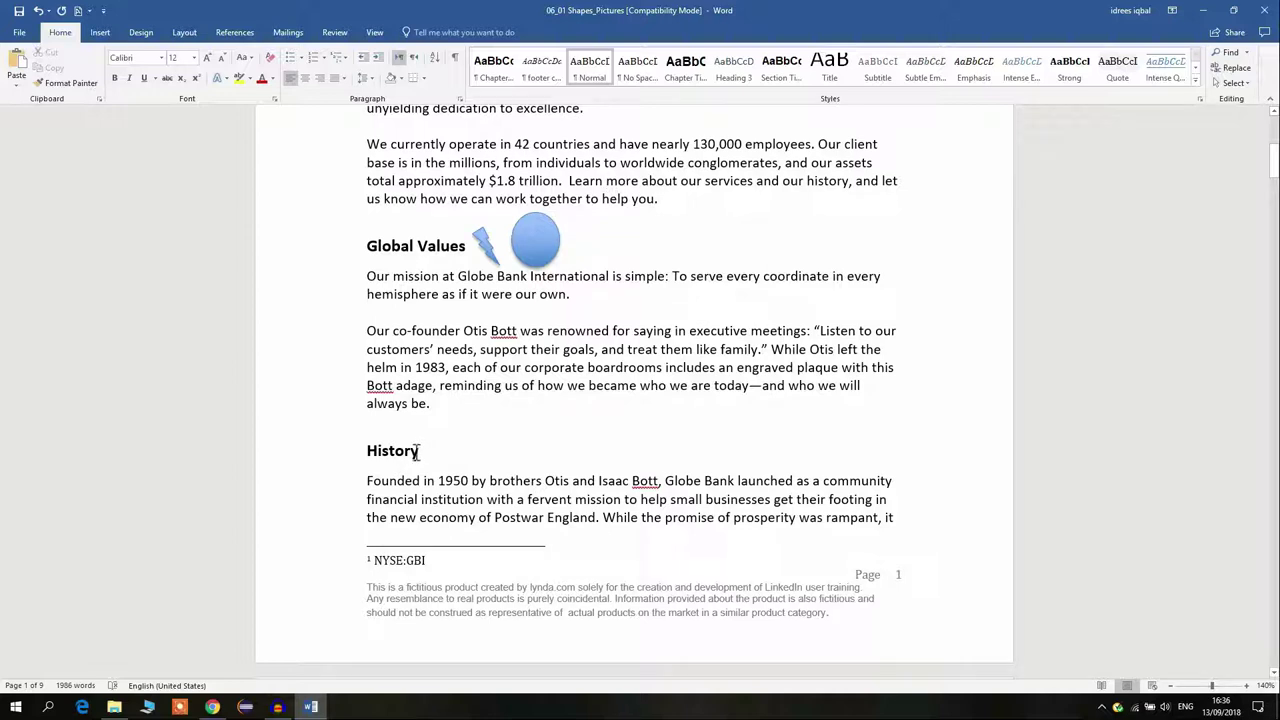
{"action": "double_click", "coordinate": [418, 451]}
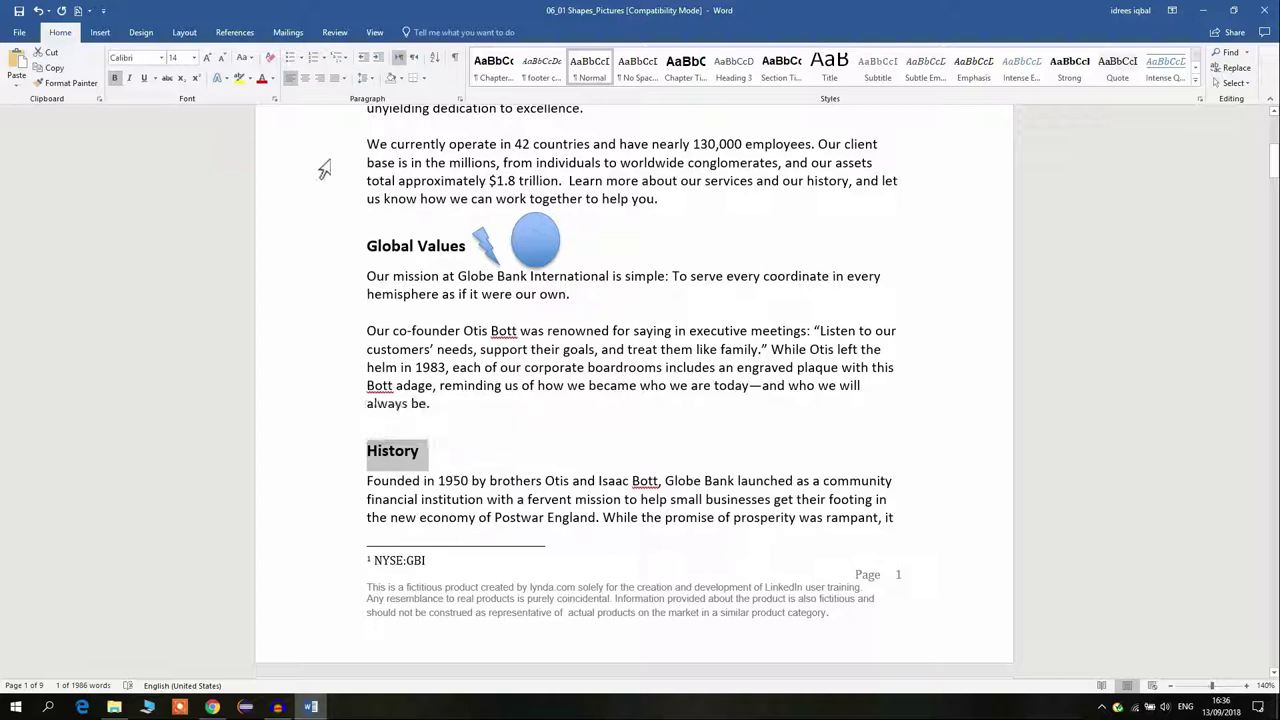
{"action": "left_click", "coordinate": [100, 32]}
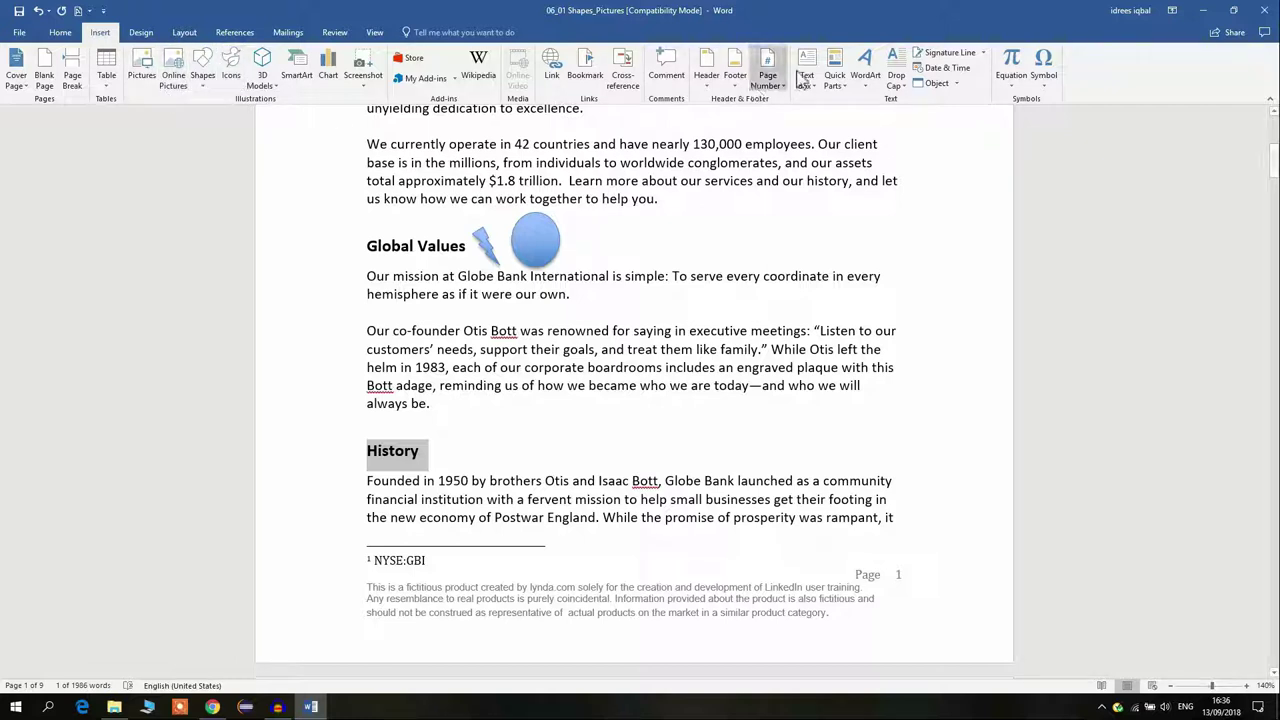
{"action": "left_click", "coordinate": [866, 80]}
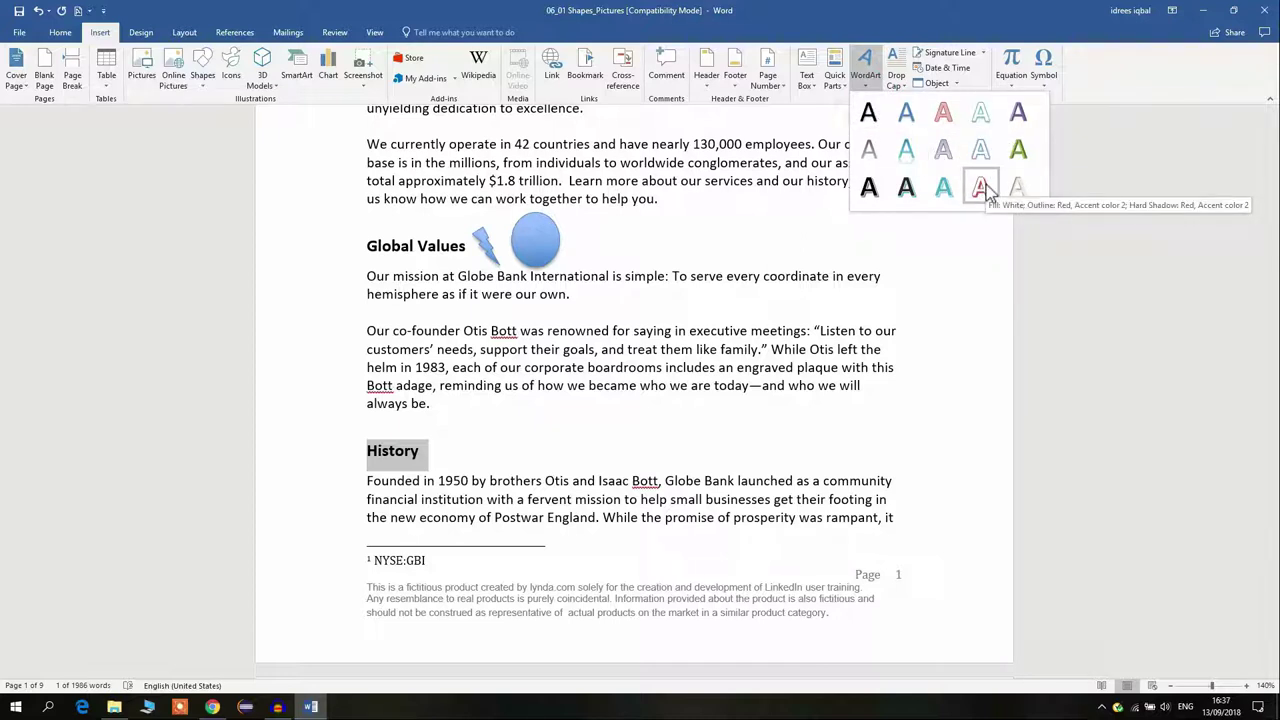
{"action": "left_click", "coordinate": [983, 188]}
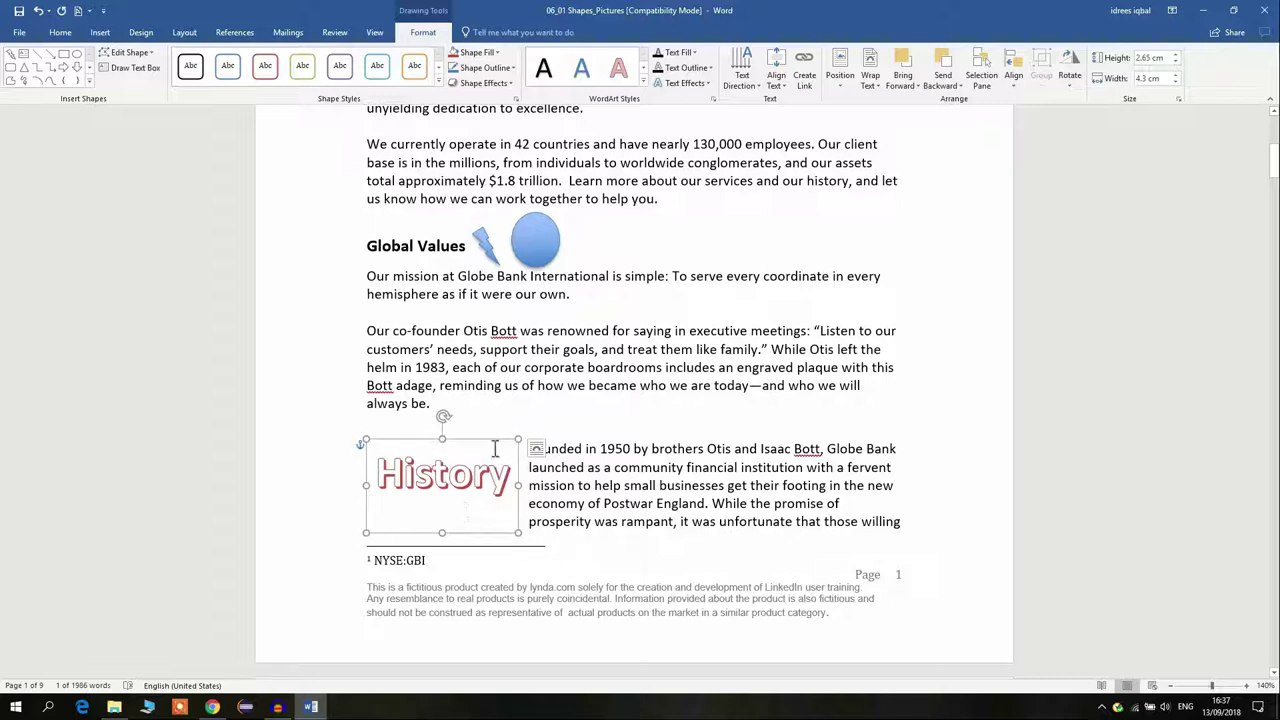
Step: Reshape the History WordArt to 1.76 × 5.04 cm and move it up beside its paragraph
{"action": "left_click", "coordinate": [519, 534]}
{"action": "mouse_move", "coordinate": [519, 534]}
{"action": "left_mouse_down"}
{"action": "mouse_move", "coordinate": [522, 502]}
{"action": "mouse_move", "coordinate": [544, 501]}
{"action": "left_mouse_up"}
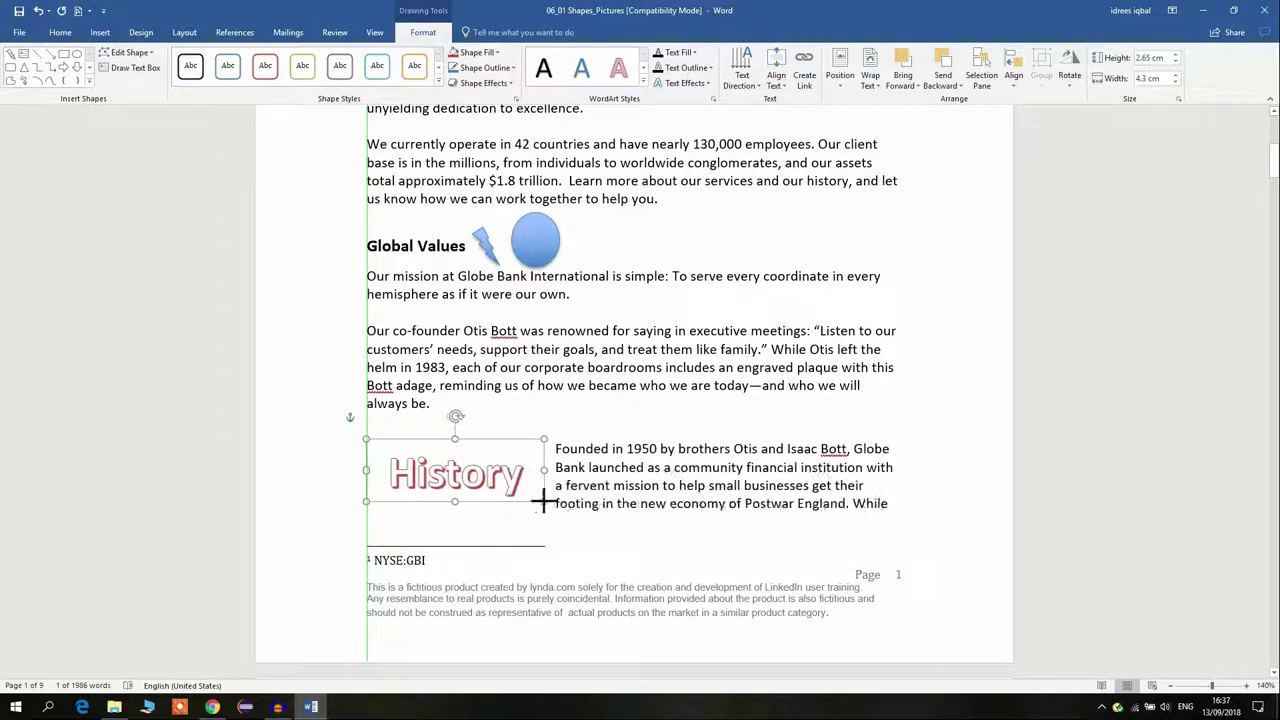
{"action": "left_click_drag", "start_coordinate": [471, 441], "coordinate": [479, 418]}
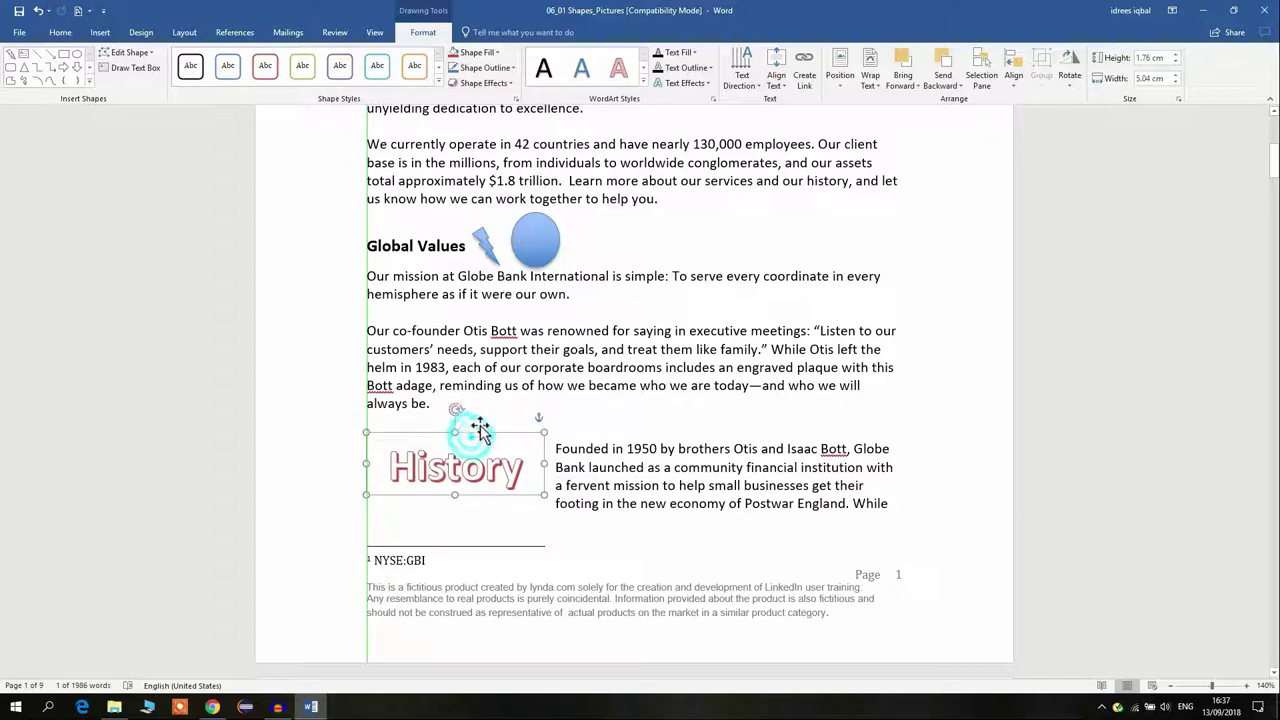